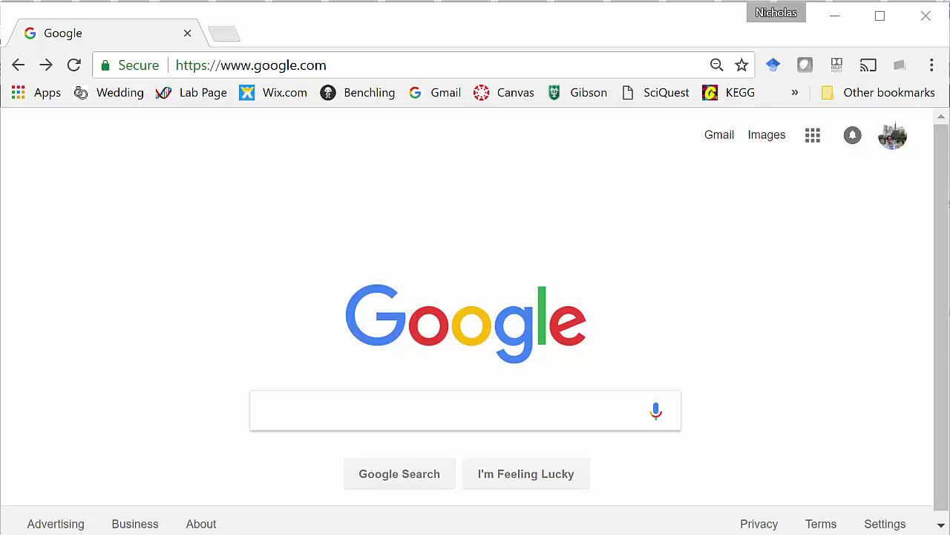
Search Google for kegg and open the KEGG: Kyoto Encyclopedia of Genes and Genomes site
{"action": "left_click", "coordinate": [304, 404]}
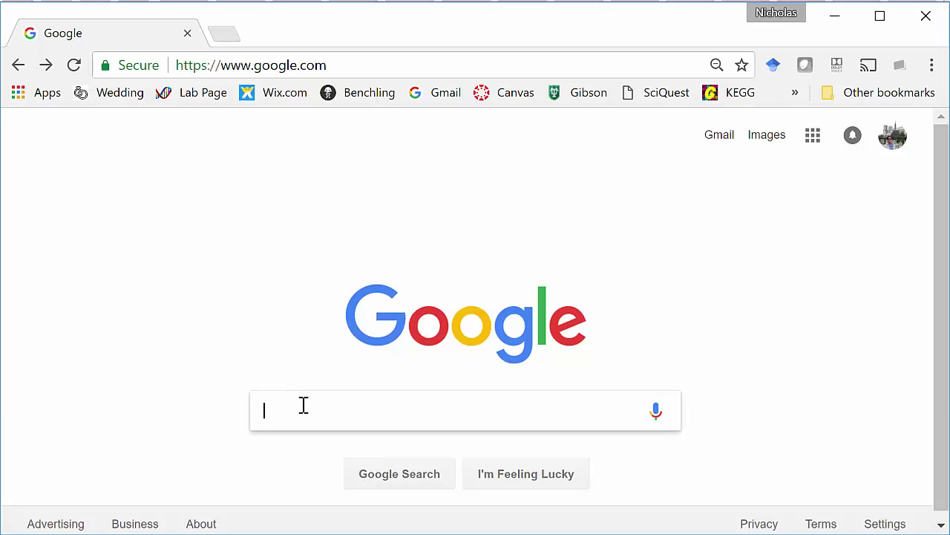
{"action": "type", "text": "kegg"}
{"action": "key", "text": "Return"}
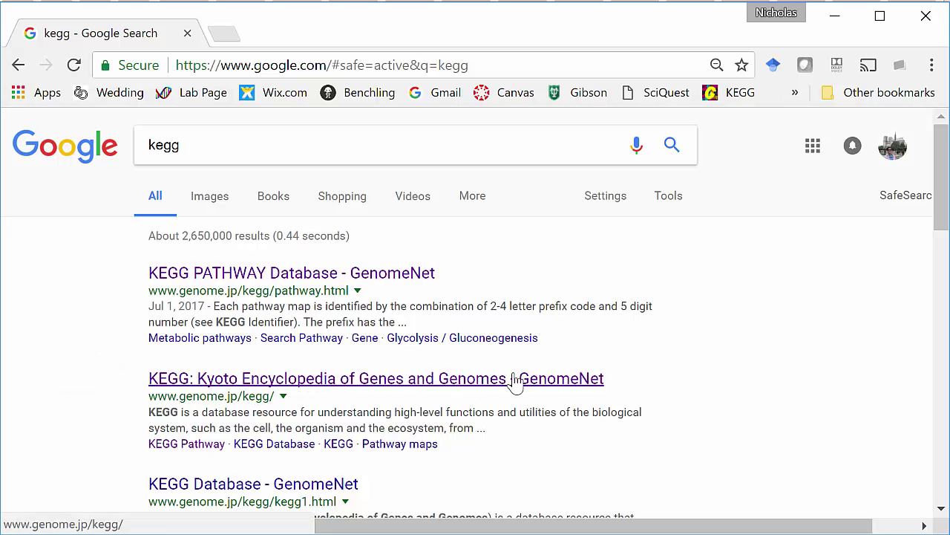
{"action": "left_click", "coordinate": [491, 382]}
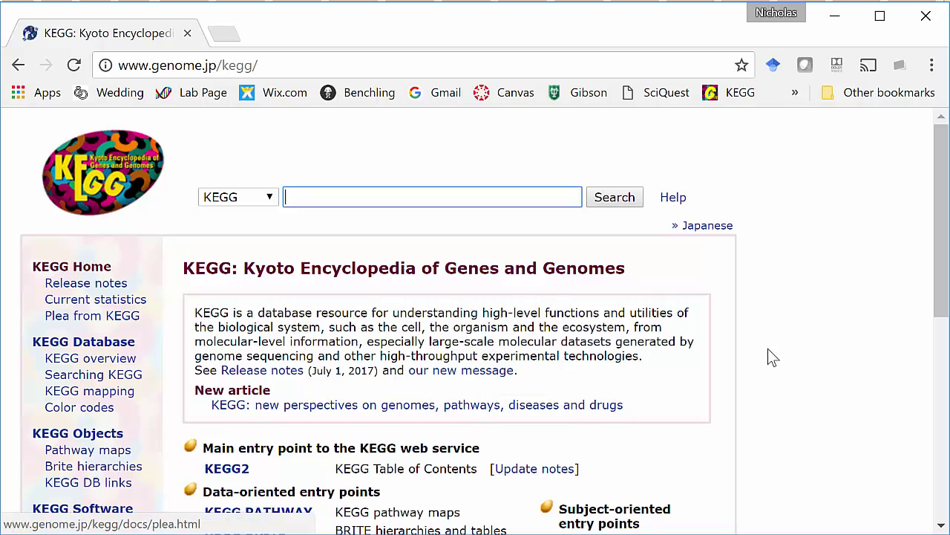
Reduce the page zoom to 80% and open the KEGG Organisms list from the organism-specific entry points
{"action": "key", "text": "ctrl+minus"}
{"action": "key", "text": "ctrl+minus"}
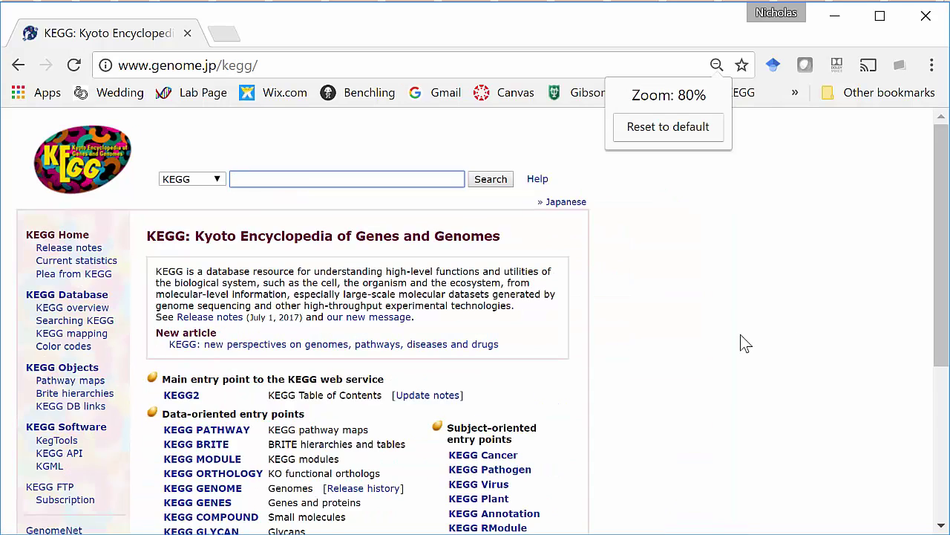
{"action": "scroll", "coordinate": [740, 339], "scroll_direction": "down", "scroll_amount": 4}
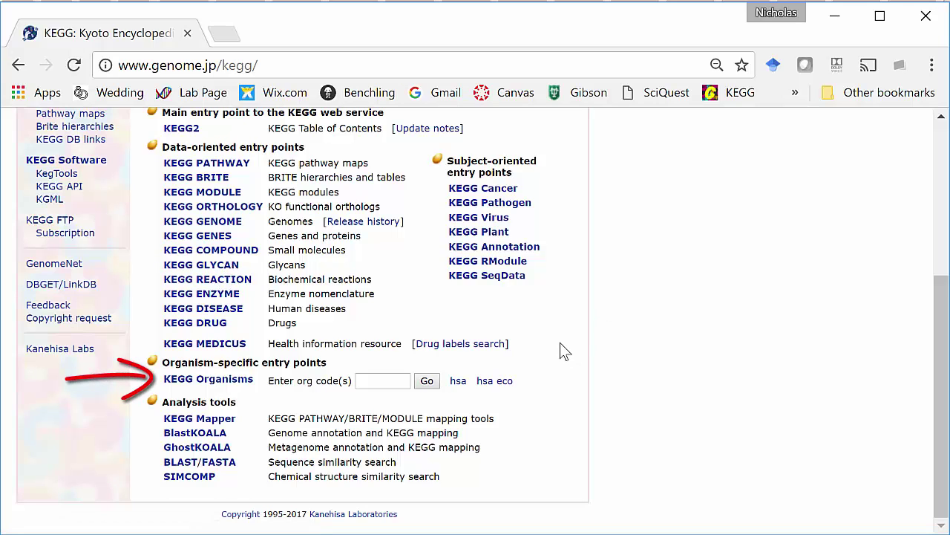
{"action": "left_click", "coordinate": [240, 388]}
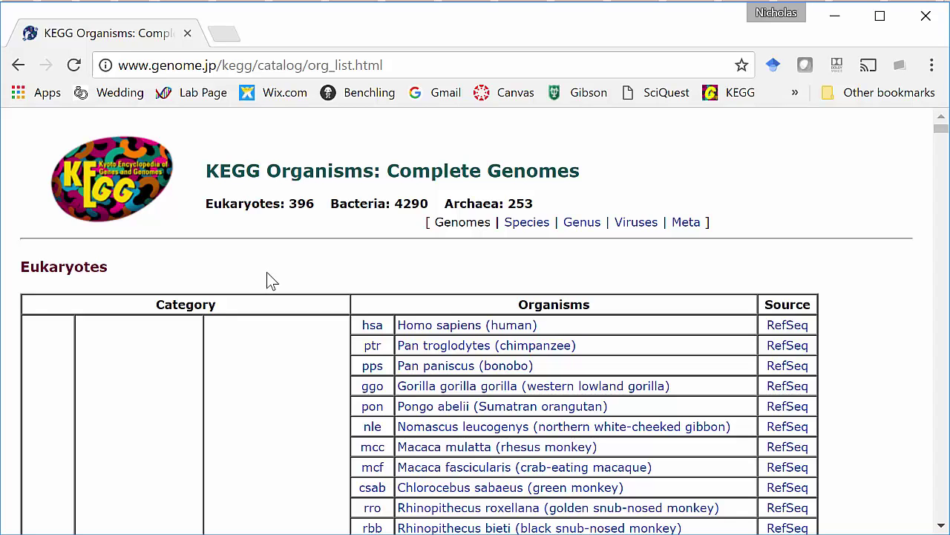
Find "clostridium past" in the organism list and open the cpat entry for Clostridium pasteurianum DSM 525 = ATCC 6013
{"action": "key", "text": "ctrl+f"}
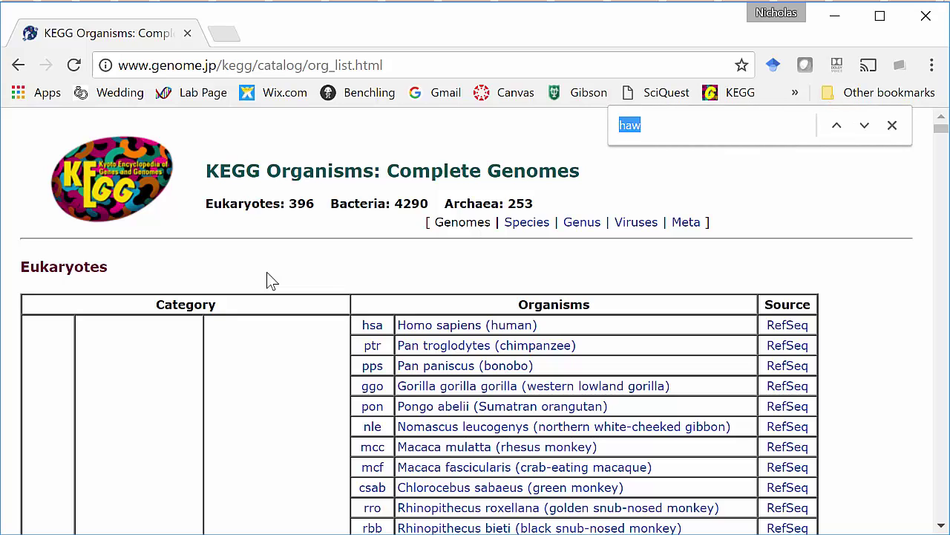
{"action": "type", "text": "clostridium "}
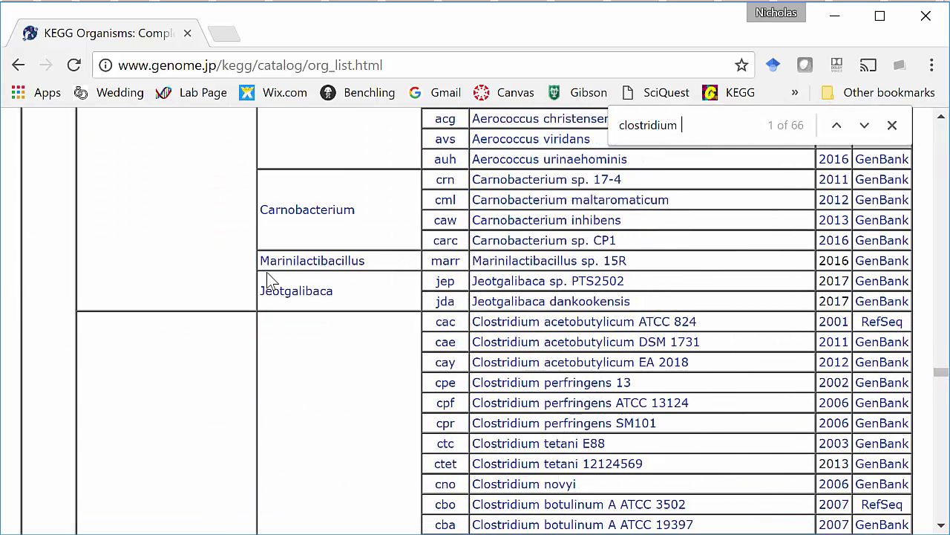
{"action": "type", "text": "past"}
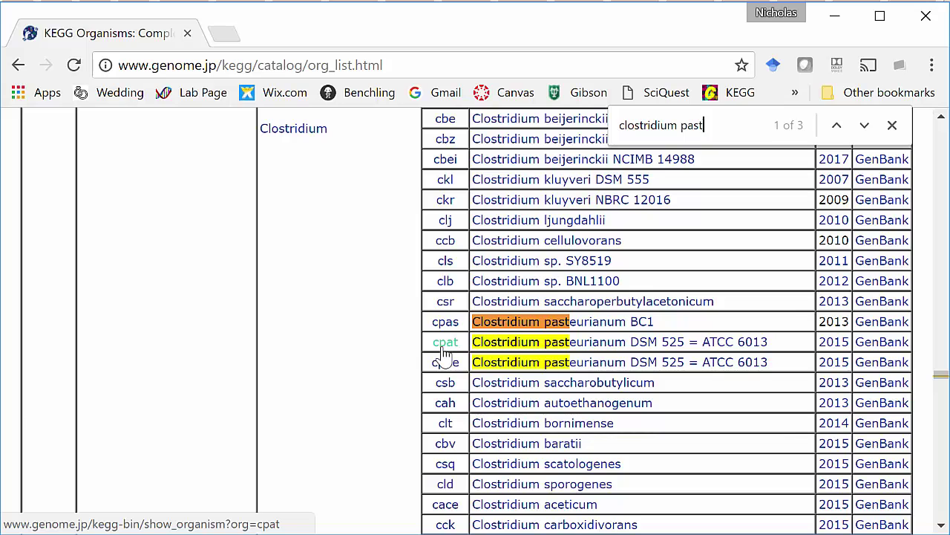
{"action": "left_click", "coordinate": [444, 345]}
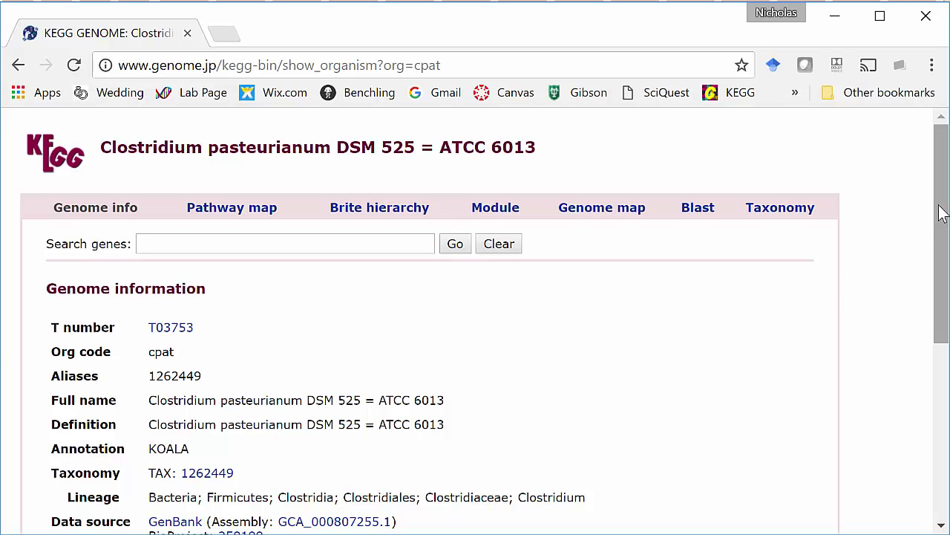
Search this organism's genes for spo0a and open the CLPA_c19180 entry, dismissing the translation offer
{"action": "left_click_drag", "start_coordinate": [941, 210], "coordinate": [923, 329]}
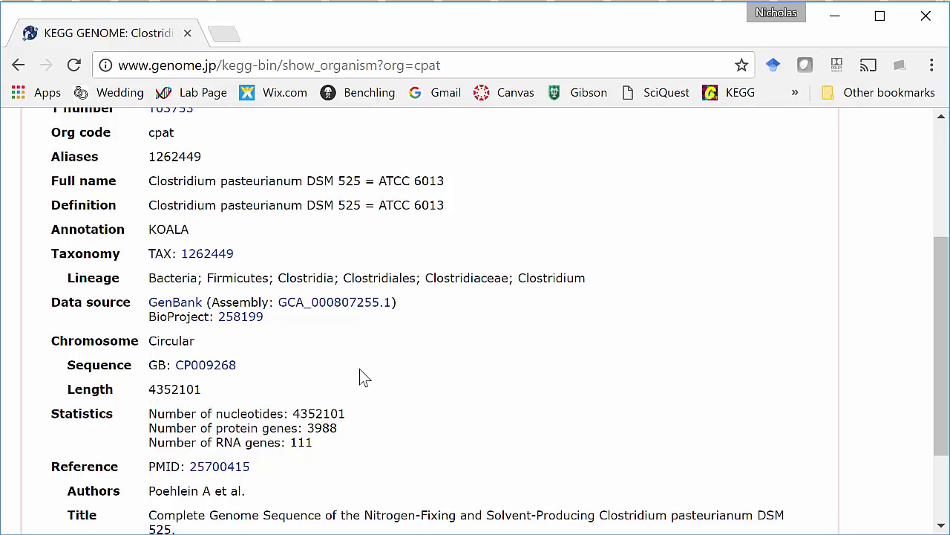
{"action": "left_click_drag", "start_coordinate": [941, 378], "coordinate": [945, 438]}
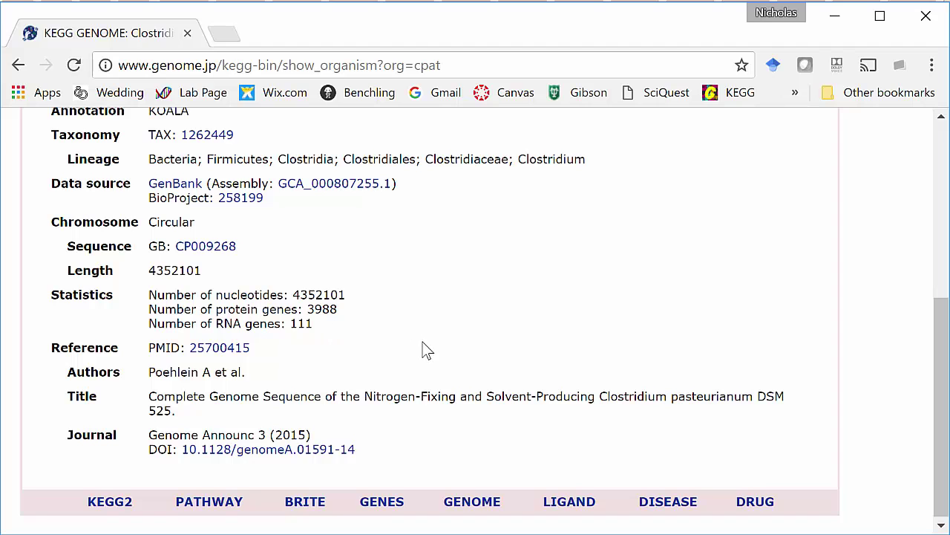
{"action": "left_click_drag", "start_coordinate": [940, 448], "coordinate": [927, 249]}
{"action": "left_click", "coordinate": [330, 244]}
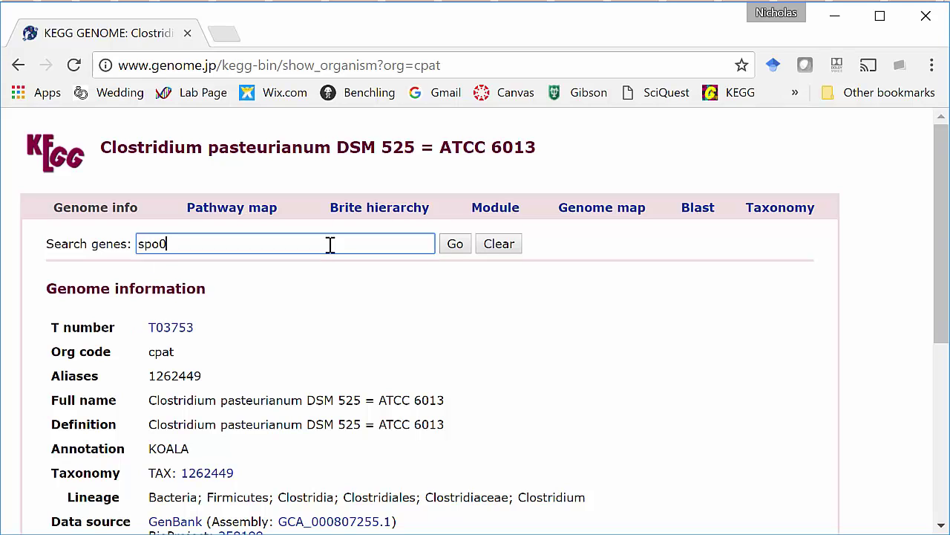
{"action": "left_click", "coordinate": [452, 248]}
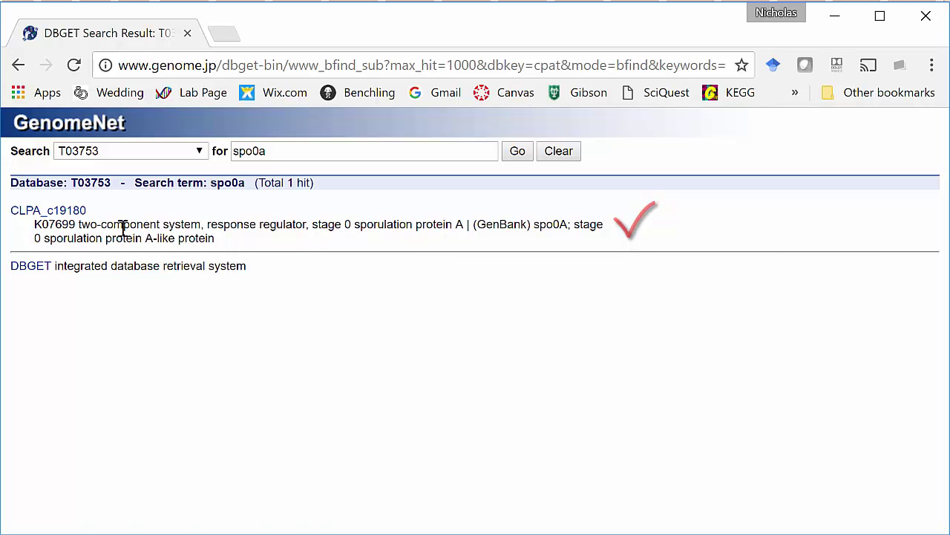
{"action": "left_click", "coordinate": [64, 215]}
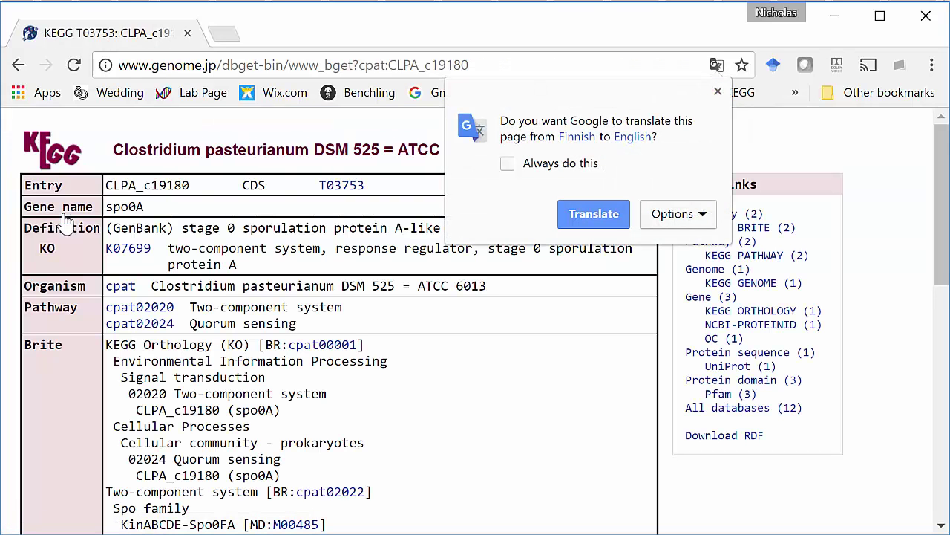
{"action": "left_click", "coordinate": [717, 91]}
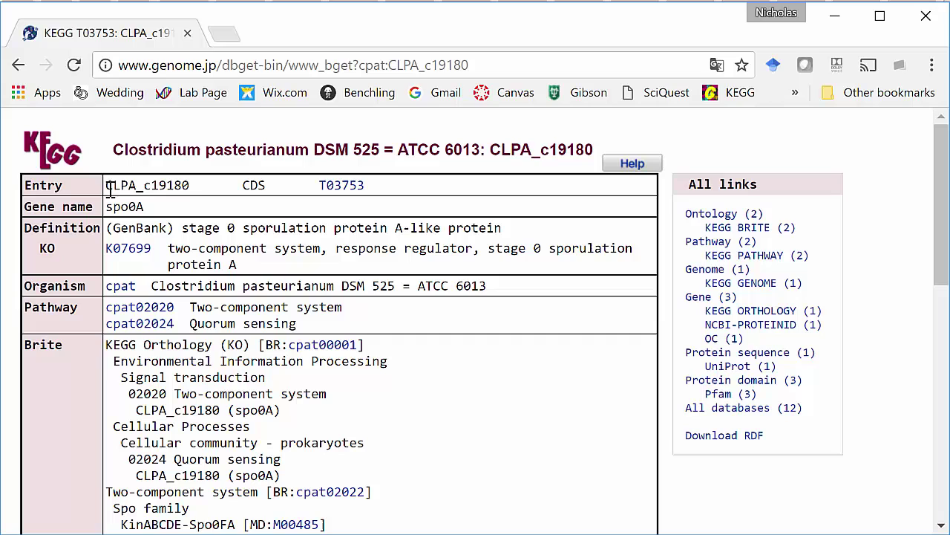
Examine the gene entry's identifier, gene name and amino acid sequence length
{"action": "left_click_drag", "start_coordinate": [107, 185], "coordinate": [203, 186]}
{"action": "double_click", "coordinate": [133, 206]}
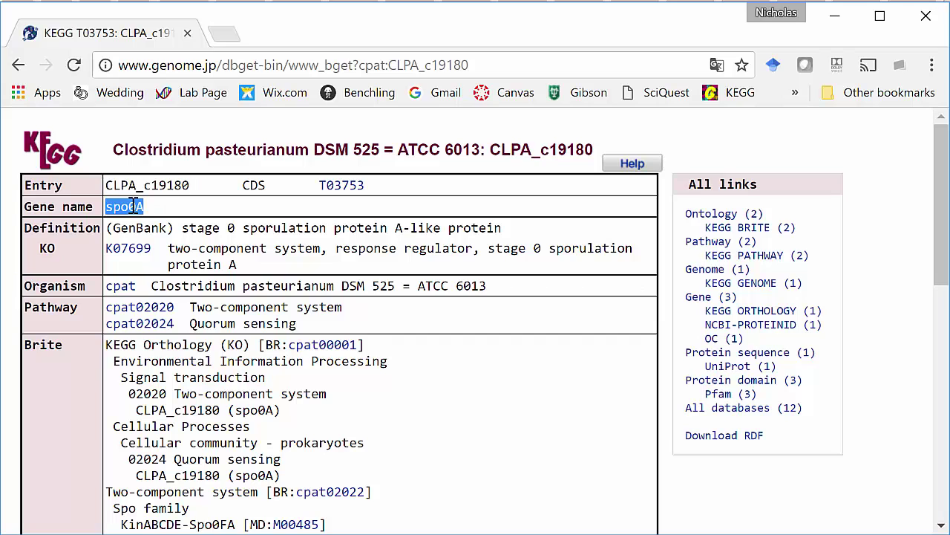
{"action": "left_click", "coordinate": [177, 211]}
{"action": "left_click_drag", "start_coordinate": [940, 236], "coordinate": [923, 383]}
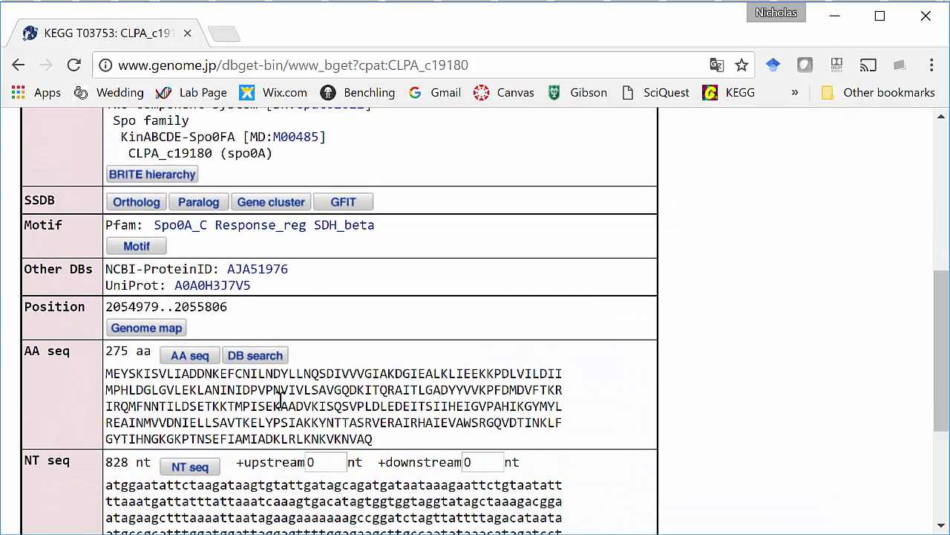
{"action": "left_click_drag", "start_coordinate": [107, 352], "coordinate": [156, 375]}
{"action": "left_click", "coordinate": [156, 375]}
Examine the gene's nucleotide sequence length and the start and stop codons at its two ends
{"action": "scroll", "coordinate": [133, 342], "scroll_direction": "down", "scroll_amount": 3}
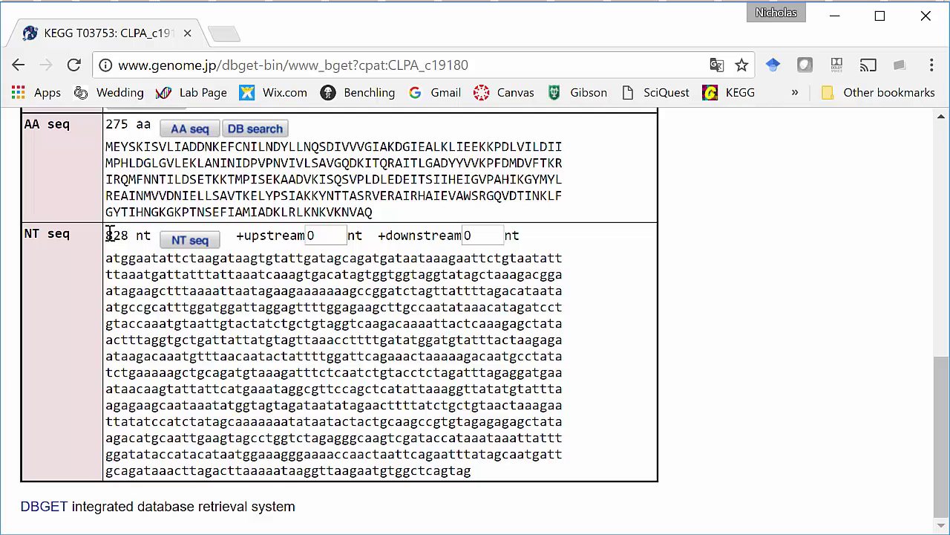
{"action": "left_click_drag", "start_coordinate": [109, 235], "coordinate": [152, 236]}
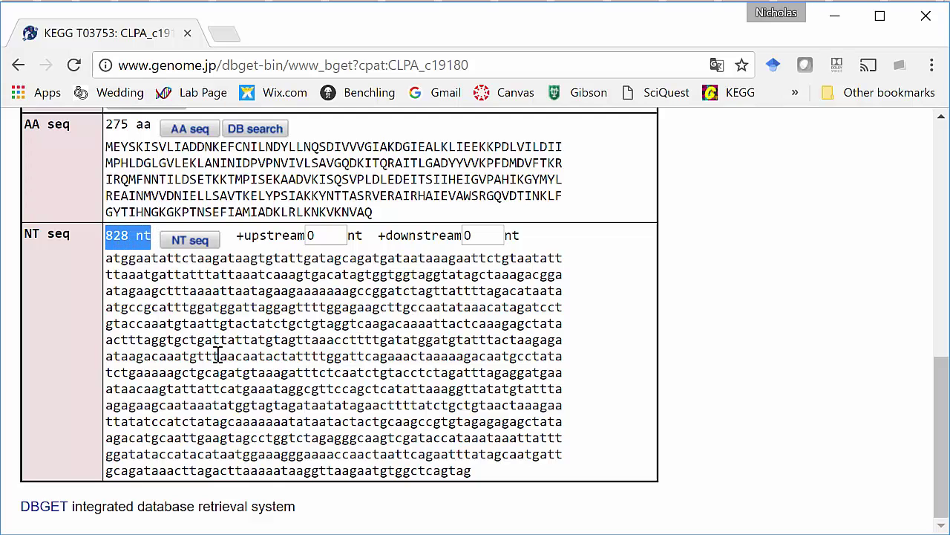
{"action": "left_click", "coordinate": [486, 472]}
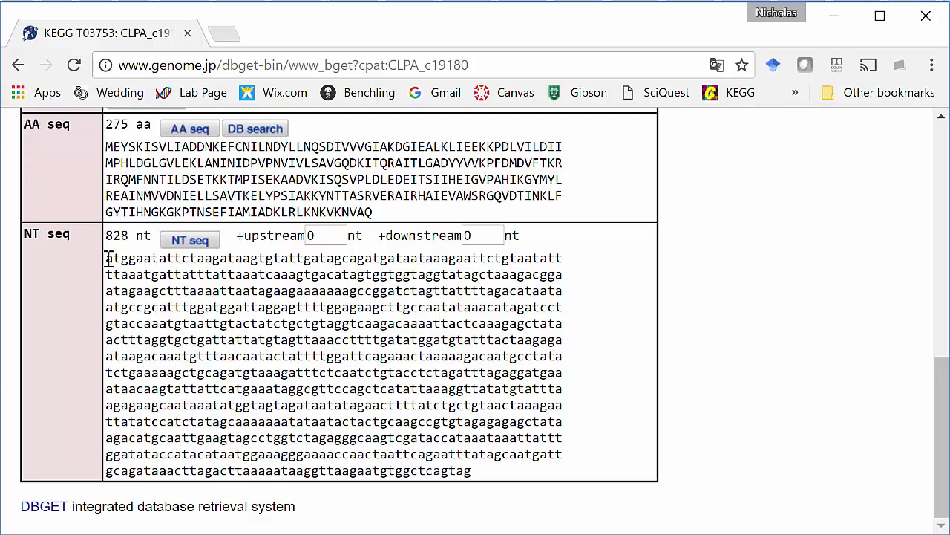
{"action": "left_click_drag", "start_coordinate": [106, 258], "coordinate": [131, 258]}
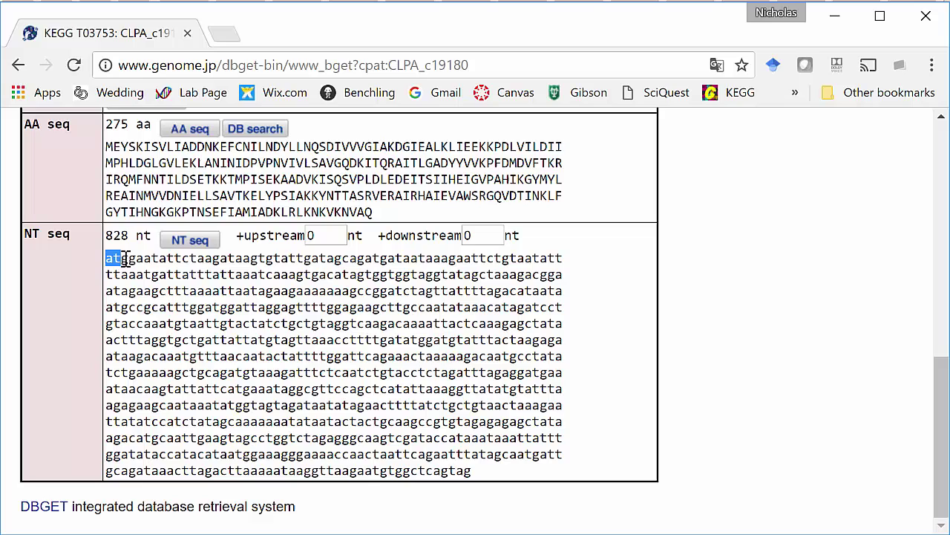
{"action": "left_click", "coordinate": [488, 471]}
{"action": "left_click_drag", "start_coordinate": [449, 470], "coordinate": [472, 472]}
Retrieve the gene's nucleotide sequence with 200 nt of upstream sequence included
{"action": "left_click_drag", "start_coordinate": [326, 235], "coordinate": [297, 230]}
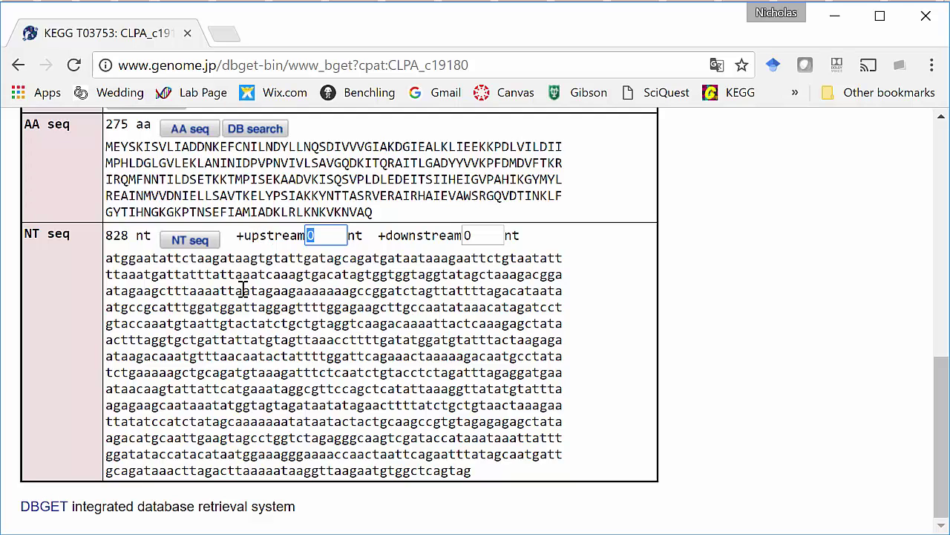
{"action": "type", "text": "200"}
{"action": "left_click", "coordinate": [203, 247]}
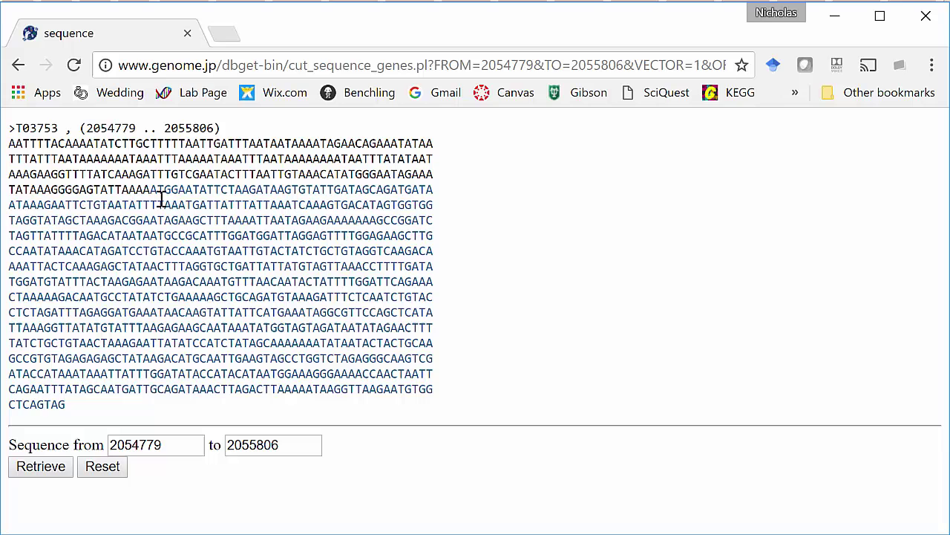
Examine the coding region in the retrieved sequence, including its start and stop codons
{"action": "left_click_drag", "start_coordinate": [151, 190], "coordinate": [138, 407]}
{"action": "left_click", "coordinate": [182, 412]}
{"action": "left_click_drag", "start_coordinate": [152, 190], "coordinate": [171, 190]}
{"action": "left_click_drag", "start_coordinate": [44, 404], "coordinate": [66, 405]}
{"action": "left_click", "coordinate": [159, 419]}
Examine the upstream region before the start codon and the genome coordinates in the sequence header
{"action": "left_click_drag", "start_coordinate": [151, 190], "coordinate": [6, 144]}
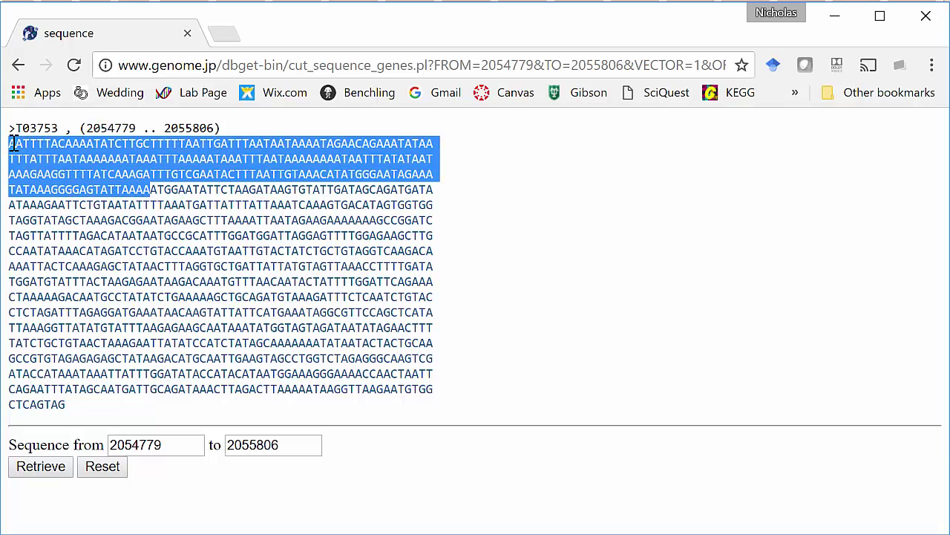
{"action": "left_click", "coordinate": [148, 191]}
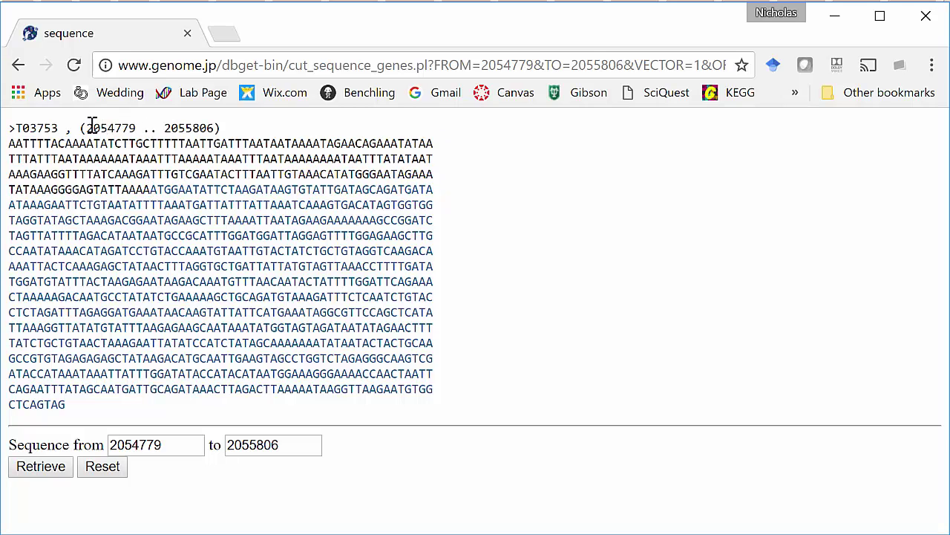
{"action": "left_click_drag", "start_coordinate": [88, 127], "coordinate": [215, 127]}
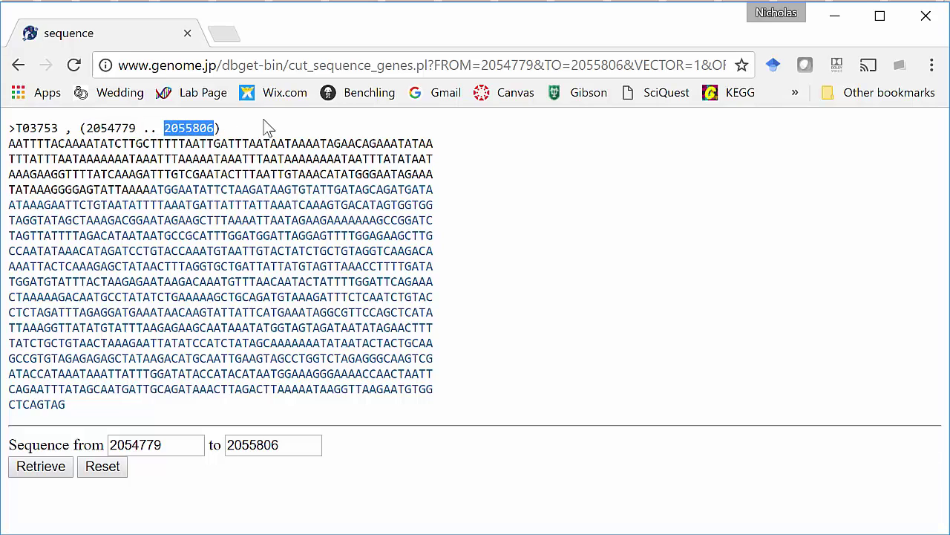
{"action": "left_click", "coordinate": [224, 130]}
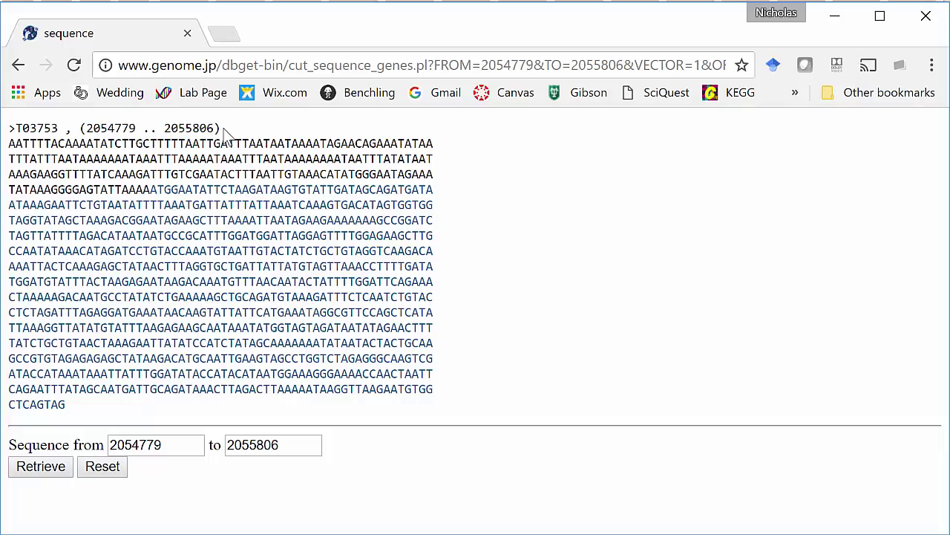